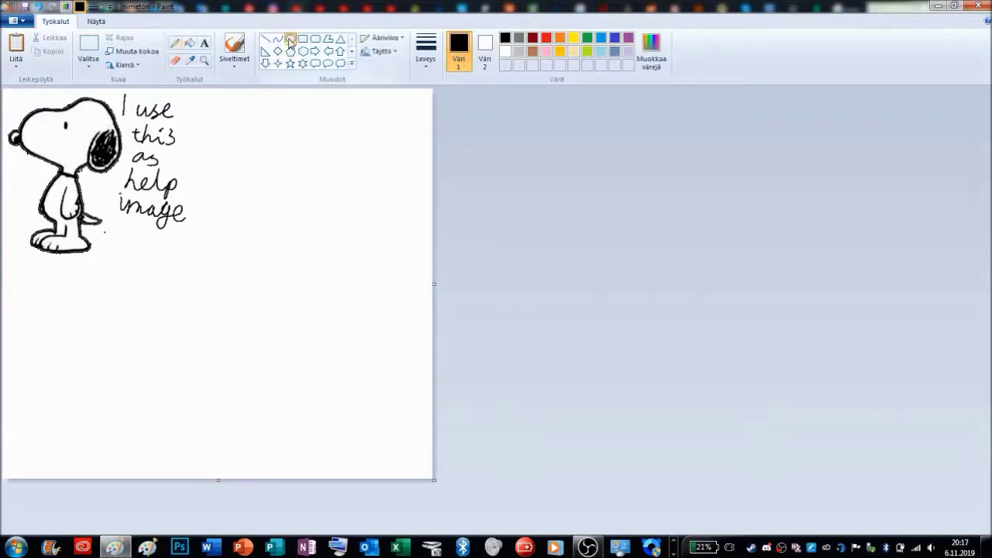
- Draw a small upright oval for the dog's nose and a wide horizontal ellipse beside it for the muzzle
{"action": "left_click_drag", "start_coordinate": [214, 299], "coordinate": [216, 273]}
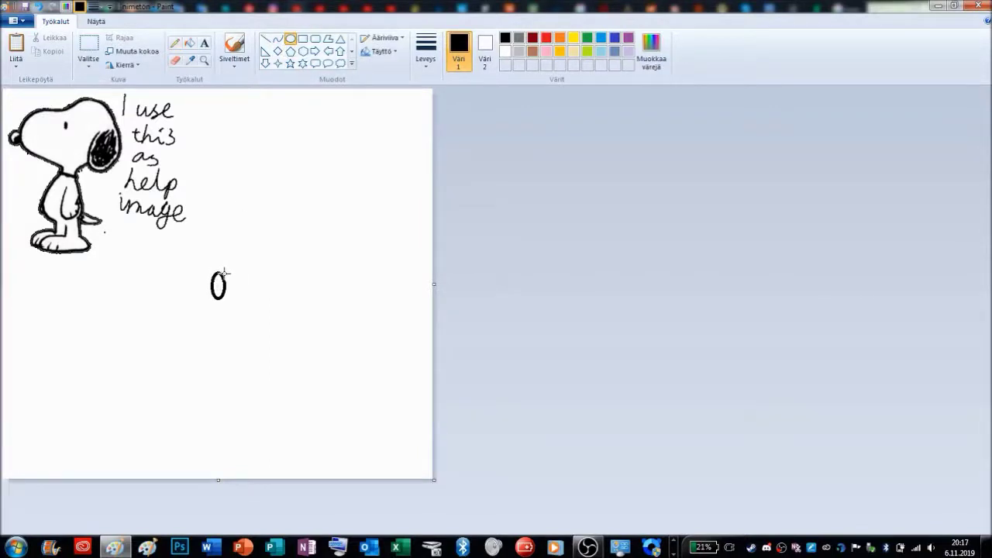
{"action": "left_click", "coordinate": [552, 186]}
{"action": "mouse_move", "coordinate": [216, 363]}
{"action": "left_mouse_down"}
{"action": "mouse_move", "coordinate": [294, 288]}
{"action": "mouse_move", "coordinate": [312, 297]}
{"action": "left_mouse_up"}
{"action": "left_click_drag", "start_coordinate": [257, 342], "coordinate": [255, 311]}
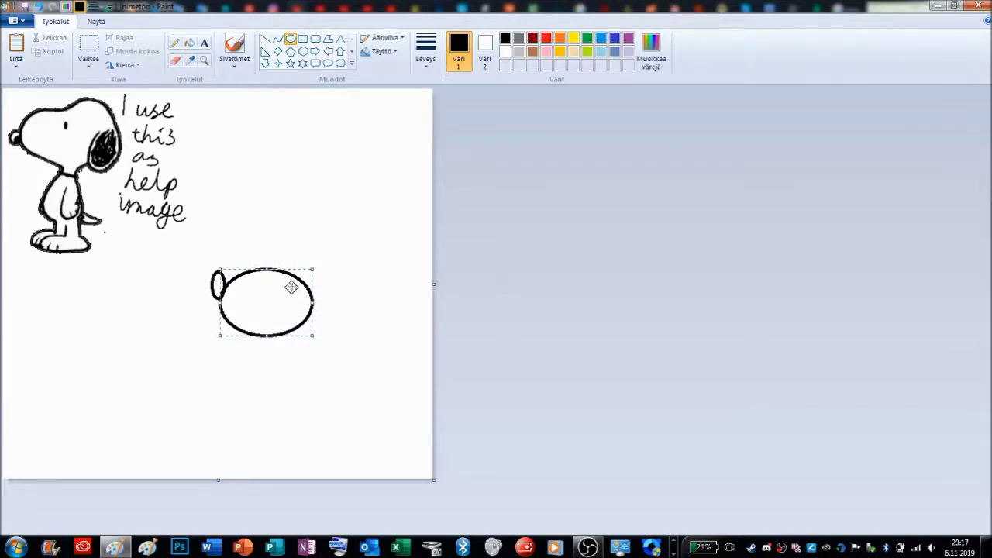
{"action": "left_click_drag", "start_coordinate": [266, 270], "coordinate": [266, 273]}
{"action": "left_click_drag", "start_coordinate": [260, 335], "coordinate": [262, 324]}
{"action": "left_click_drag", "start_coordinate": [266, 273], "coordinate": [266, 266]}
{"action": "left_click", "coordinate": [607, 222]}
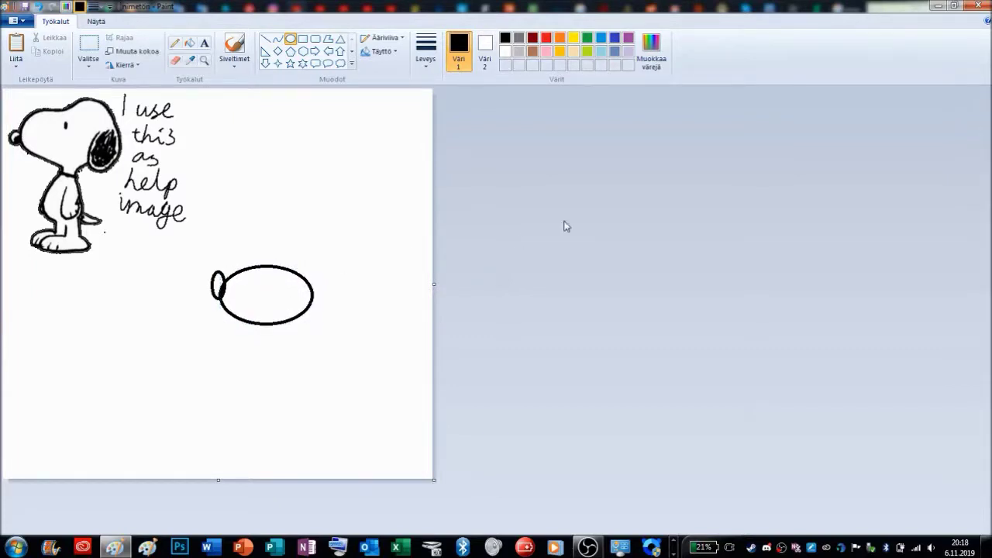
- Draw a large circle for the head, overlapping the rear half of the muzzle ellipse
{"action": "left_click_drag", "start_coordinate": [272, 326], "coordinate": [354, 233]}
{"action": "left_click_drag", "start_coordinate": [315, 274], "coordinate": [307, 279]}
{"action": "left_click", "coordinate": [618, 244]}
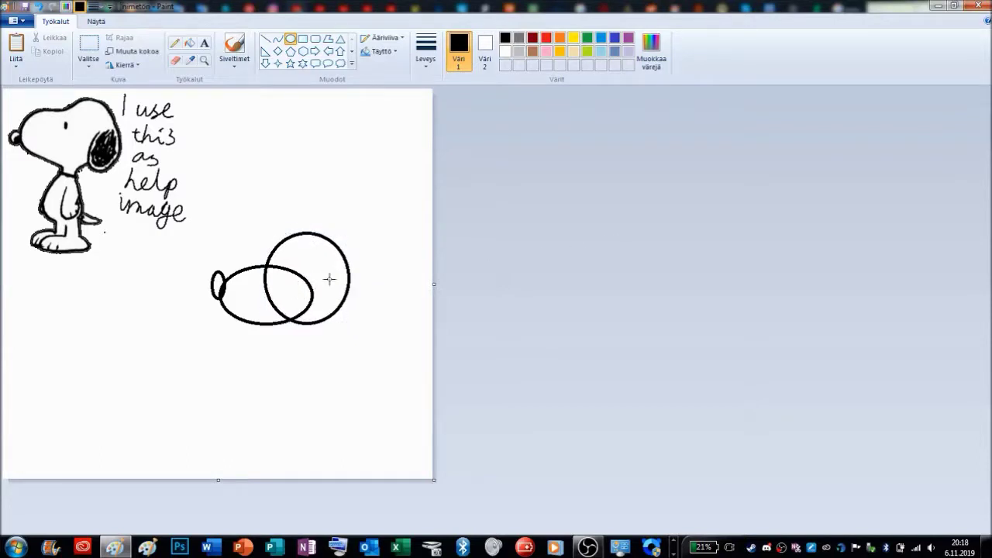
- Draw a tall narrow oval for the ear at the back edge of the head circle and adjust its size
{"action": "left_click_drag", "start_coordinate": [321, 315], "coordinate": [350, 253]}
{"action": "left_click_drag", "start_coordinate": [332, 317], "coordinate": [333, 326]}
{"action": "left_click_drag", "start_coordinate": [334, 253], "coordinate": [338, 262]}
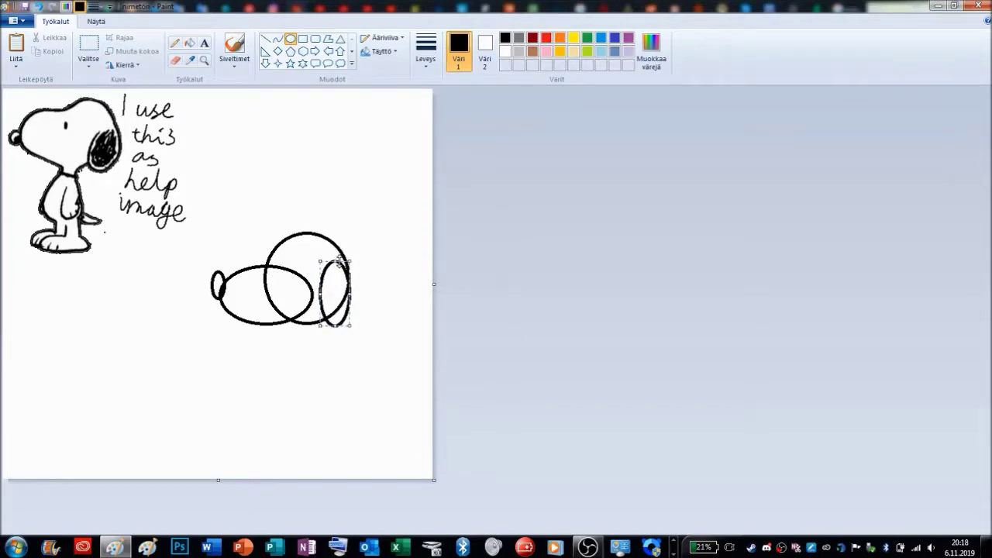
{"action": "left_click_drag", "start_coordinate": [321, 299], "coordinate": [317, 301]}
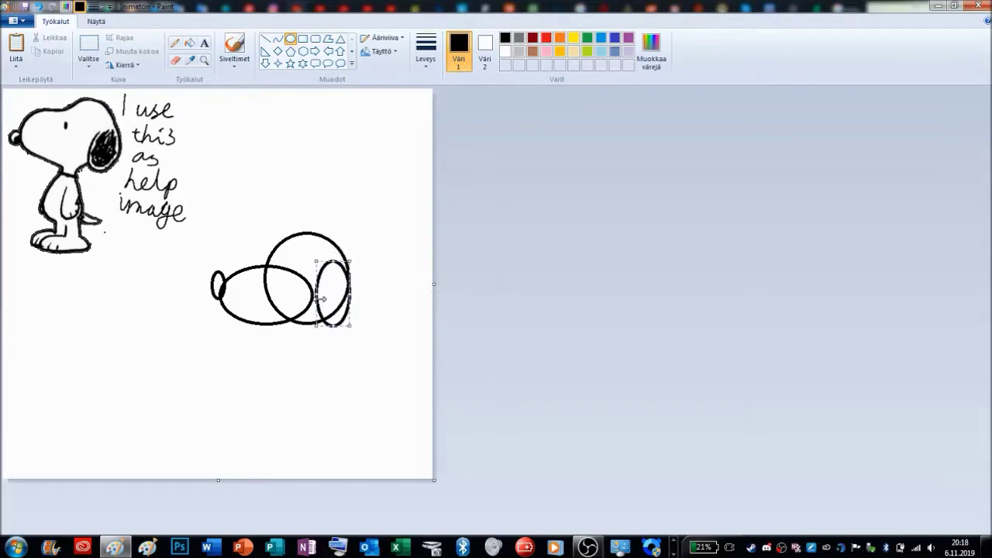
{"action": "left_click", "coordinate": [511, 291]}
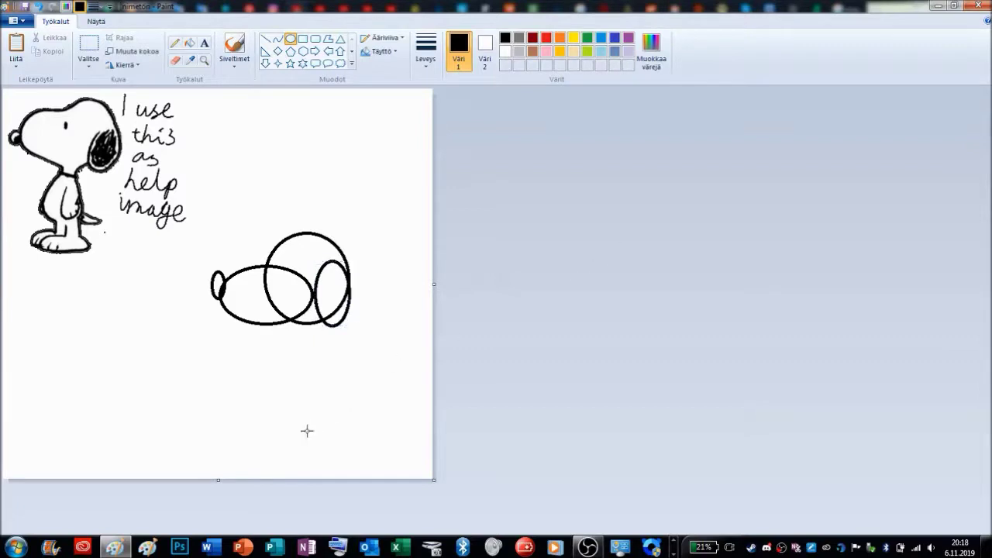
- Draw a large circle for the body below the head and a small circle joining the two as the neck
{"action": "left_click_drag", "start_coordinate": [274, 446], "coordinate": [368, 343]}
{"action": "left_click_drag", "start_coordinate": [317, 394], "coordinate": [312, 398]}
{"action": "left_click", "coordinate": [610, 256]}
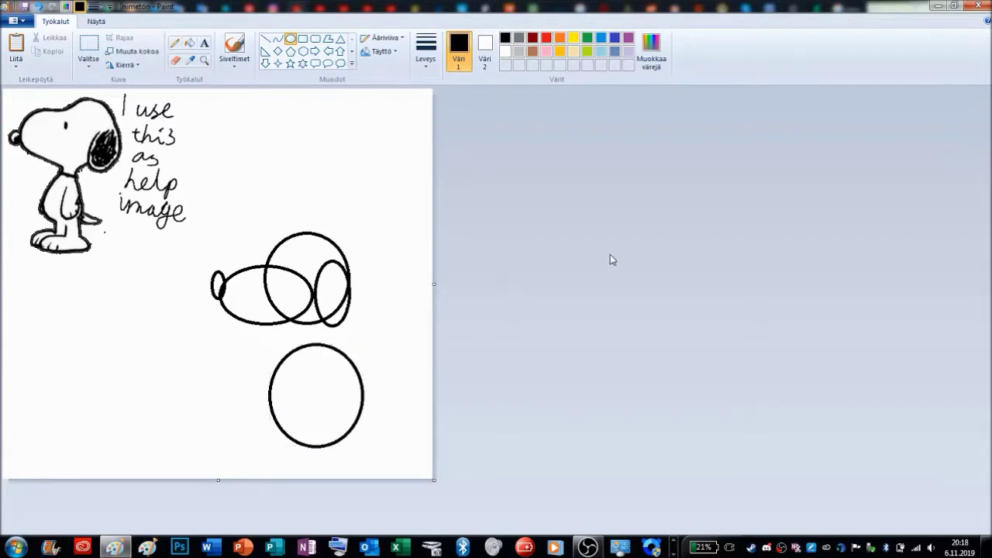
{"action": "mouse_move", "coordinate": [307, 348]}
{"action": "left_mouse_down"}
{"action": "mouse_move", "coordinate": [333, 309]}
{"action": "mouse_move", "coordinate": [298, 337]}
{"action": "left_mouse_up"}
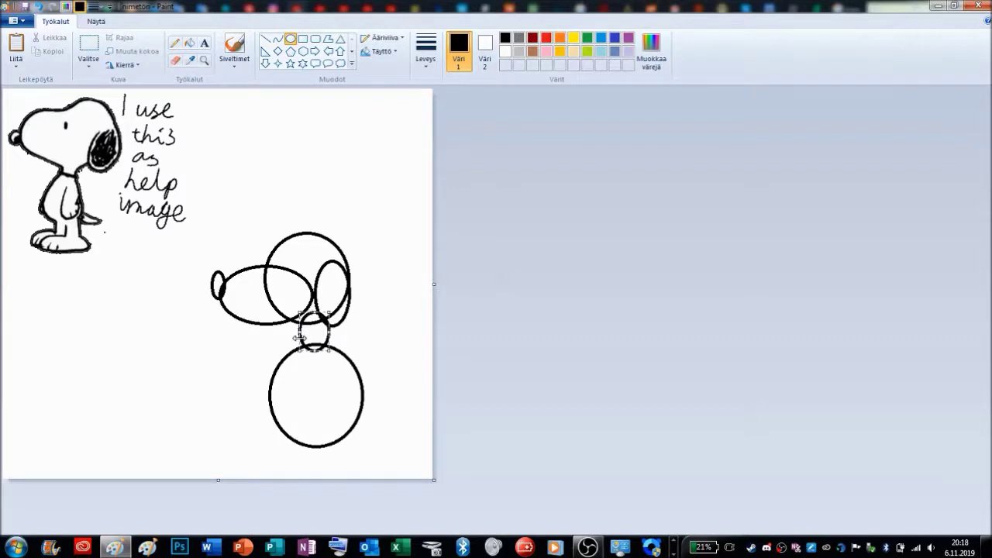
{"action": "left_click_drag", "start_coordinate": [317, 332], "coordinate": [319, 333]}
{"action": "left_click", "coordinate": [500, 316]}
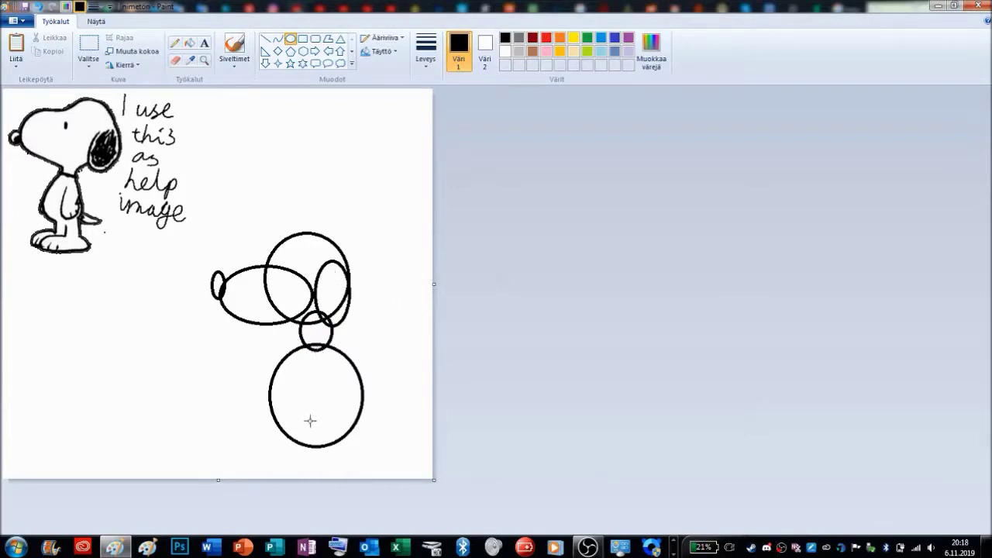
- Add a flat wide ellipse under the body for the foot and a narrow upright oval inside the body for the arm
{"action": "left_click_drag", "start_coordinate": [225, 467], "coordinate": [332, 440]}
{"action": "left_click", "coordinate": [537, 374]}
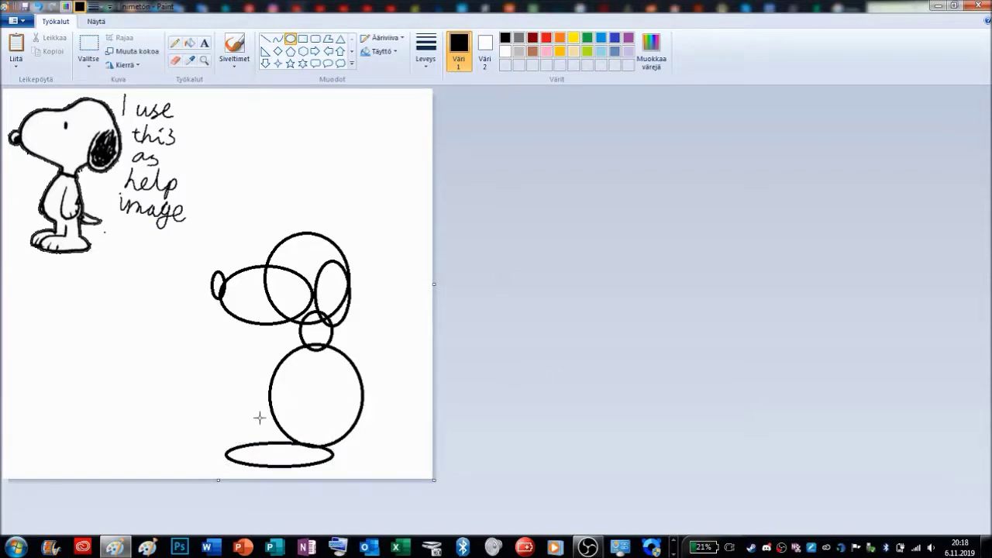
{"action": "left_click_drag", "start_coordinate": [289, 411], "coordinate": [314, 392]}
{"action": "left_click", "coordinate": [414, 359]}
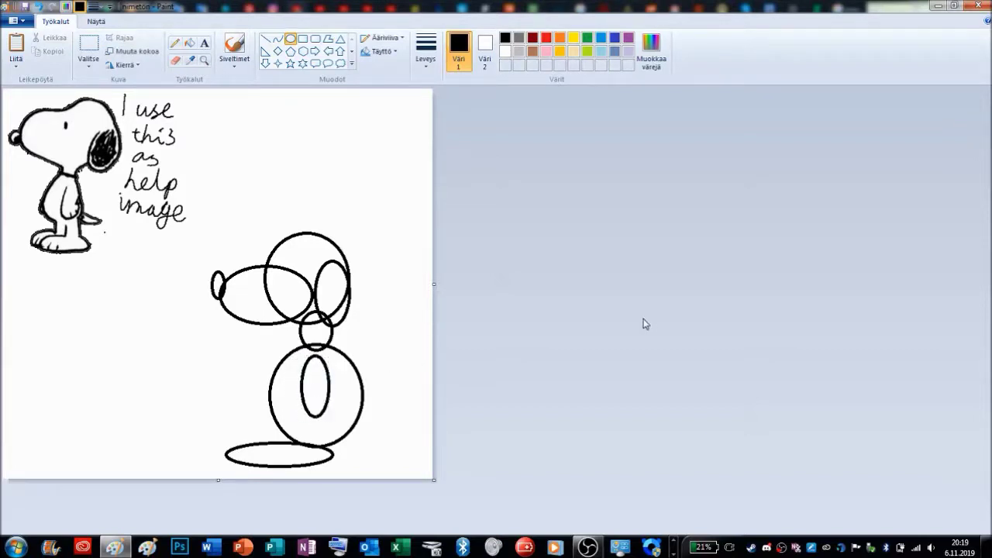
- Recolour all the black construction outlines, including the separate arm oval, light grey with the Fill tool
{"action": "left_click", "coordinate": [190, 42]}
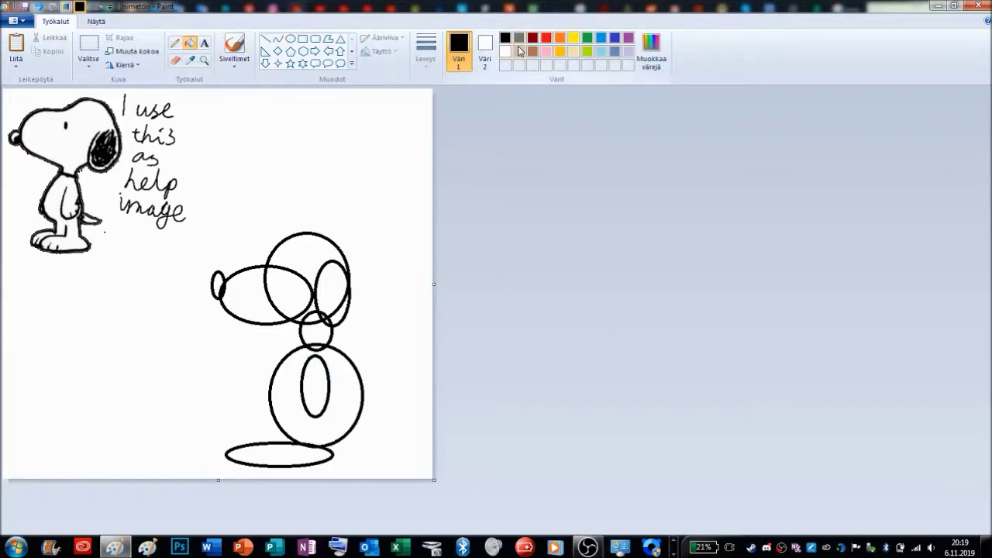
{"action": "left_click", "coordinate": [518, 51]}
{"action": "left_click", "coordinate": [224, 280]}
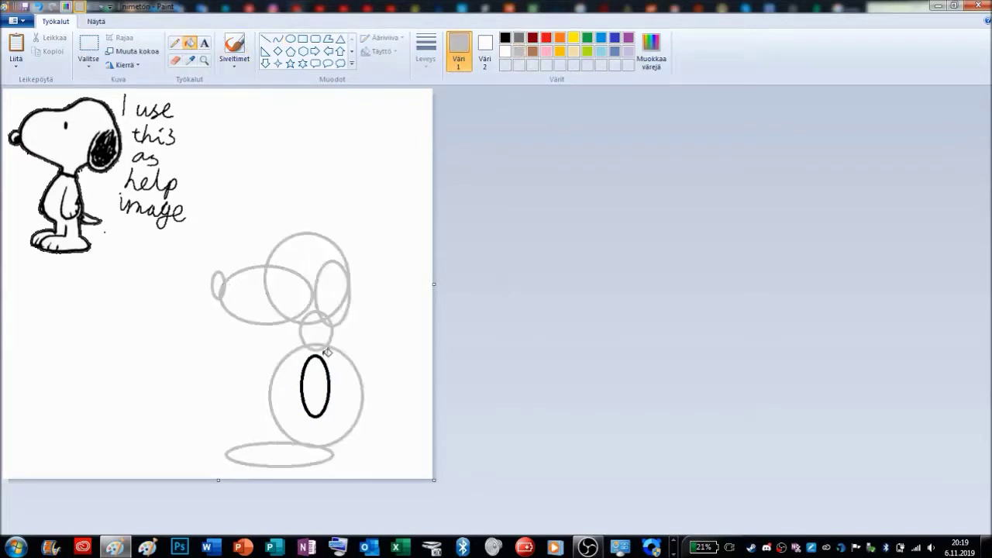
{"action": "left_click", "coordinate": [317, 354]}
- Trace the nose, the top of the muzzle and head, and the ear over the guides with a thin black pencil
{"action": "left_click", "coordinate": [174, 43]}
{"action": "left_click", "coordinate": [425, 50]}
{"action": "left_click", "coordinate": [405, 116]}
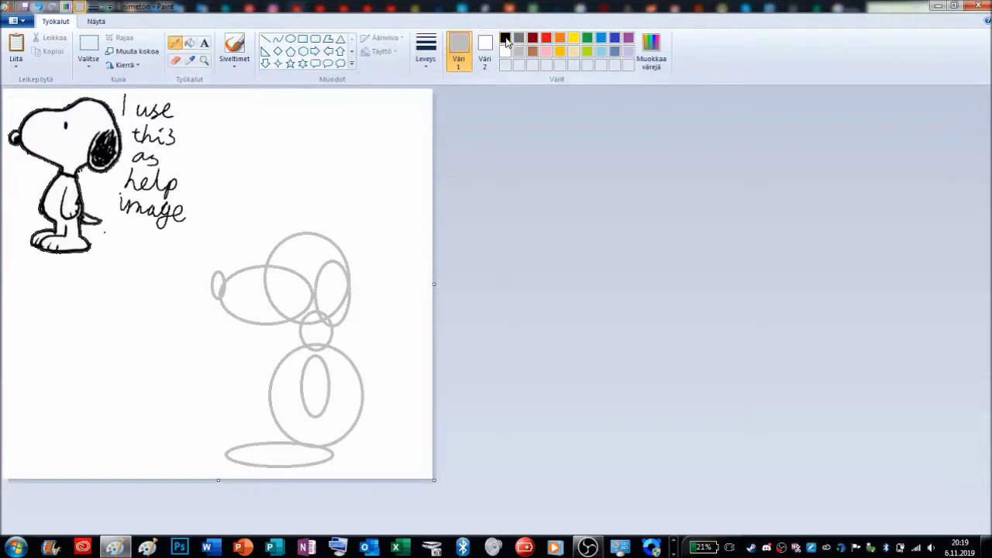
{"action": "left_click", "coordinate": [505, 37]}
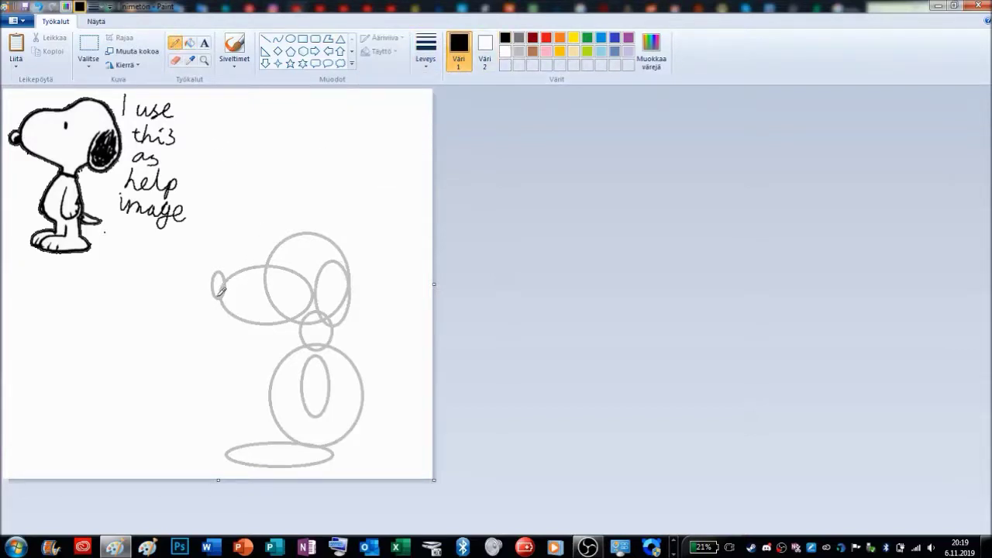
{"action": "mouse_move", "coordinate": [216, 292]}
{"action": "left_mouse_down"}
{"action": "mouse_move", "coordinate": [214, 272]}
{"action": "mouse_move", "coordinate": [229, 273]}
{"action": "mouse_move", "coordinate": [223, 292]}
{"action": "left_mouse_up"}
{"action": "key", "text": "ctrl+z"}
{"action": "left_click_drag", "start_coordinate": [230, 277], "coordinate": [264, 263]}
{"action": "mouse_move", "coordinate": [299, 234]}
{"action": "left_mouse_down"}
{"action": "mouse_move", "coordinate": [327, 240]}
{"action": "mouse_move", "coordinate": [345, 260]}
{"action": "mouse_move", "coordinate": [350, 296]}
{"action": "mouse_move", "coordinate": [339, 318]}
{"action": "mouse_move", "coordinate": [317, 310]}
{"action": "mouse_move", "coordinate": [315, 293]}
{"action": "left_mouse_up"}
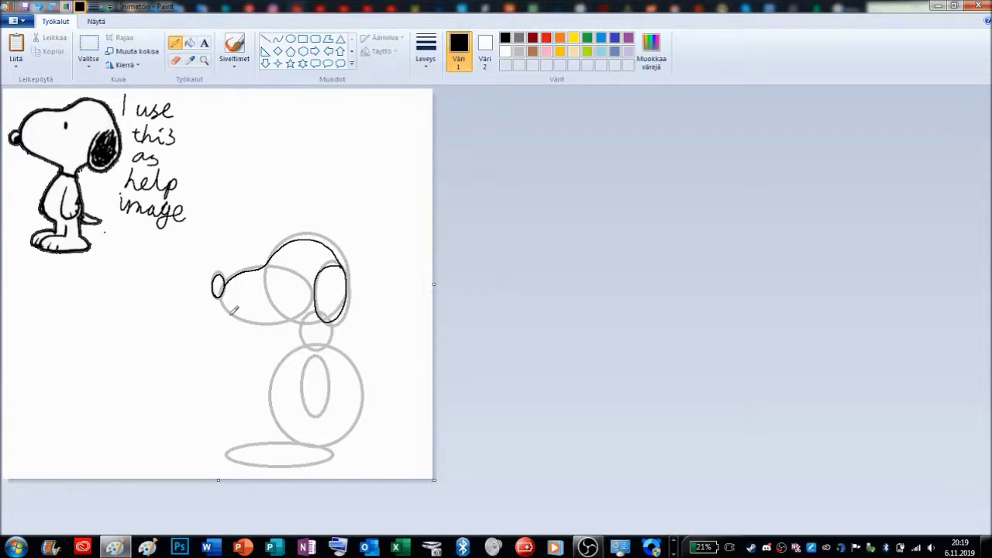
- Trace the underside of the muzzle, continuing through the throat and down the front of the body in one line
{"action": "mouse_move", "coordinate": [223, 294]}
{"action": "left_mouse_down"}
{"action": "mouse_move", "coordinate": [231, 316]}
{"action": "mouse_move", "coordinate": [271, 325]}
{"action": "left_mouse_up"}
{"action": "key", "text": "ctrl+z"}
{"action": "mouse_move", "coordinate": [226, 294]}
{"action": "left_mouse_down"}
{"action": "mouse_move", "coordinate": [242, 316]}
{"action": "mouse_move", "coordinate": [299, 339]}
{"action": "mouse_move", "coordinate": [271, 389]}
{"action": "mouse_move", "coordinate": [294, 444]}
{"action": "left_mouse_up"}
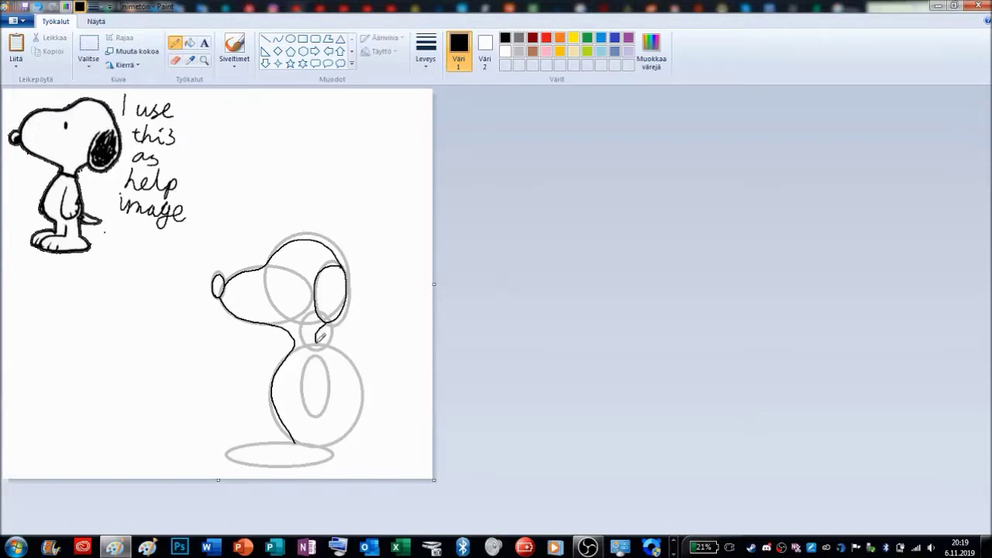
- Redraw the line from below the ear down the neck and back, and sketch the arm with its fingers inside the body
{"action": "key", "text": "ctrl+z"}
{"action": "key", "text": "ctrl+z"}
{"action": "mouse_move", "coordinate": [320, 320]}
{"action": "left_mouse_down"}
{"action": "mouse_move", "coordinate": [344, 353]}
{"action": "mouse_move", "coordinate": [324, 317]}
{"action": "mouse_move", "coordinate": [320, 349]}
{"action": "mouse_move", "coordinate": [340, 396]}
{"action": "mouse_move", "coordinate": [324, 451]}
{"action": "left_mouse_up"}
{"action": "key", "text": "ctrl+z"}
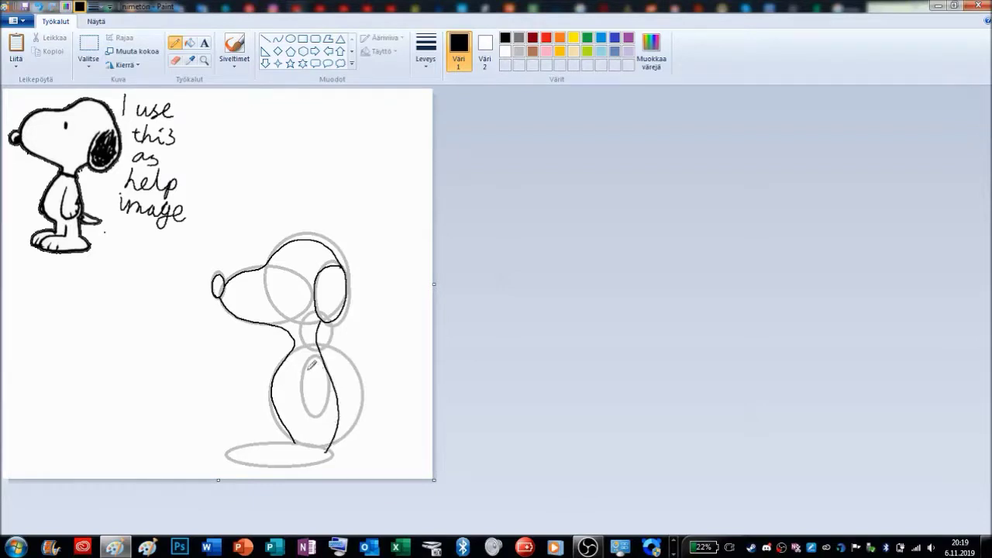
{"action": "mouse_move", "coordinate": [302, 361]}
{"action": "left_mouse_down"}
{"action": "mouse_move", "coordinate": [301, 409]}
{"action": "mouse_move", "coordinate": [313, 421]}
{"action": "mouse_move", "coordinate": [319, 364]}
{"action": "left_mouse_up"}
{"action": "left_click_drag", "start_coordinate": [319, 405], "coordinate": [313, 416]}
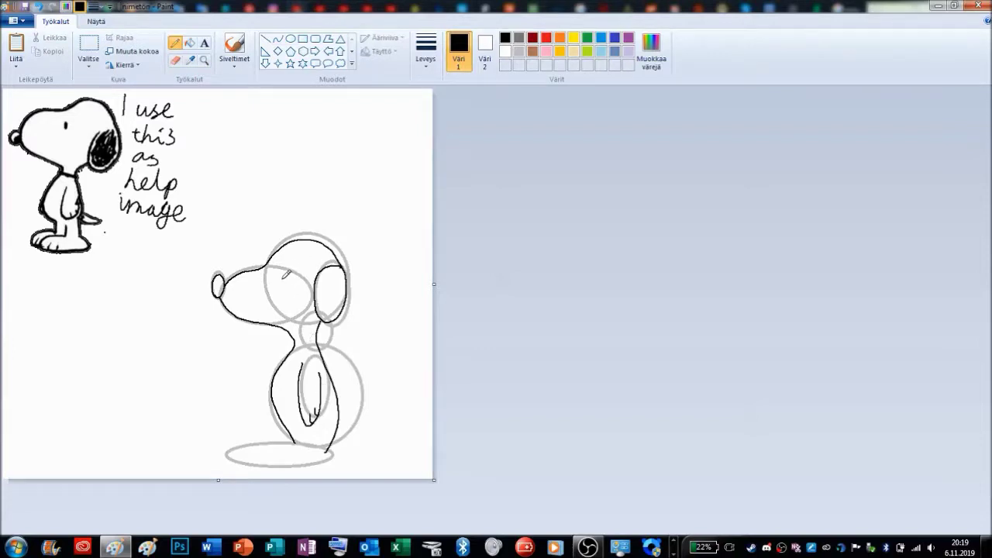
- Draw an upright oval eye near the front of the head and fill it with black
{"action": "mouse_move", "coordinate": [284, 272]}
{"action": "left_mouse_down"}
{"action": "mouse_move", "coordinate": [279, 284]}
{"action": "mouse_move", "coordinate": [287, 268]}
{"action": "left_mouse_up"}
{"action": "left_click", "coordinate": [289, 39]}
{"action": "left_click_drag", "start_coordinate": [275, 263], "coordinate": [291, 290]}
{"action": "left_click", "coordinate": [581, 159]}
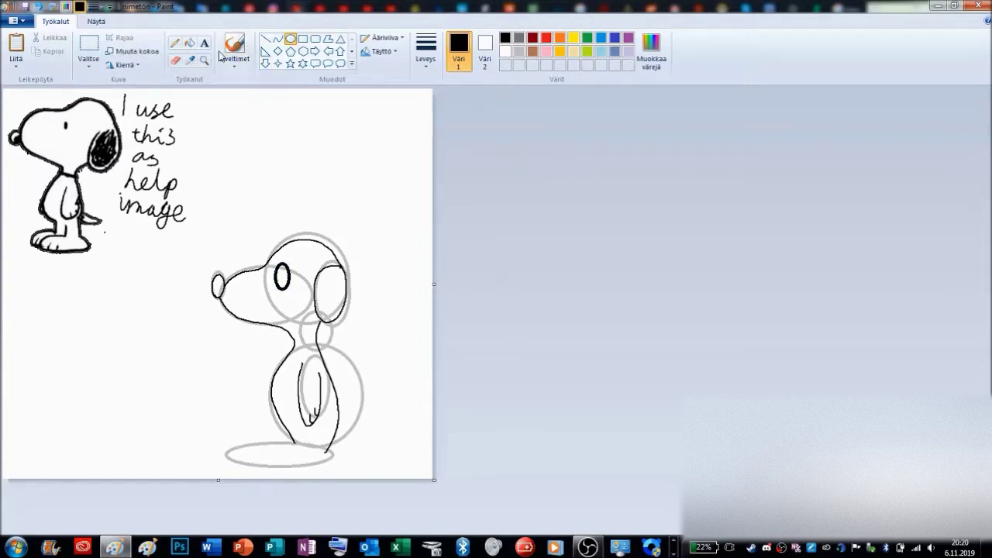
{"action": "left_click", "coordinate": [190, 42]}
{"action": "left_click", "coordinate": [282, 277]}
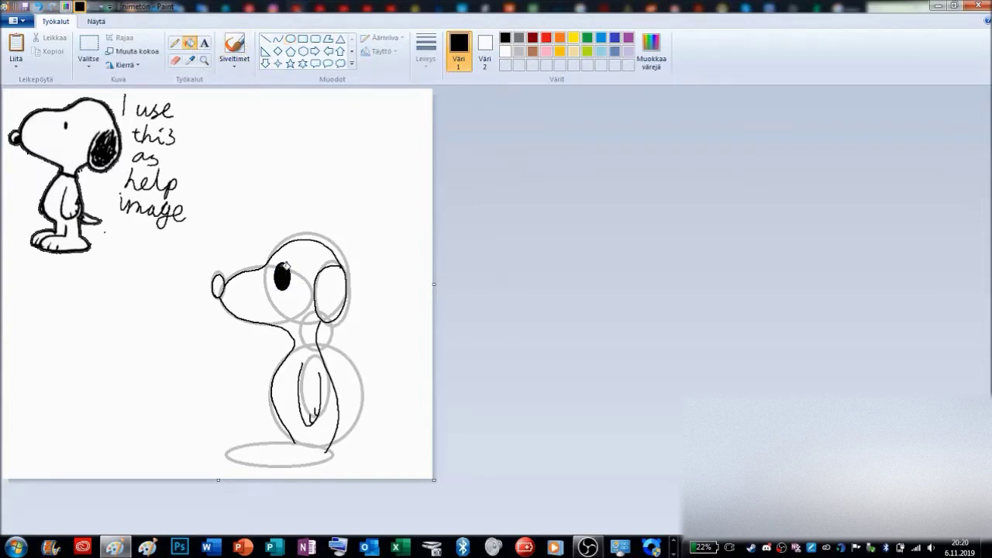
- Pencil the outstretched leg with its upturned foot along the ellipse below the body, undoing the oversized first attempt
{"action": "left_click", "coordinate": [175, 44]}
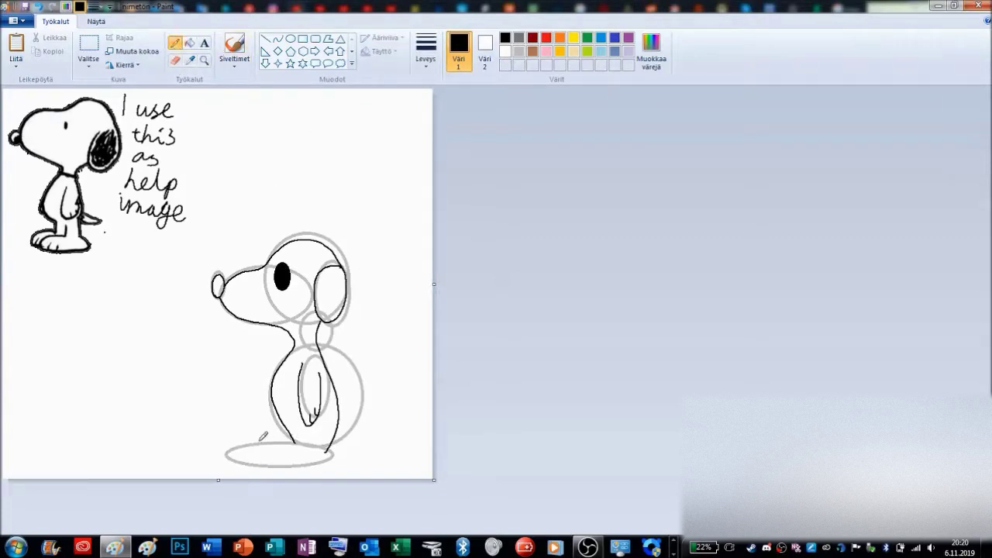
{"action": "mouse_move", "coordinate": [228, 461]}
{"action": "left_mouse_down"}
{"action": "mouse_move", "coordinate": [243, 391]}
{"action": "mouse_move", "coordinate": [256, 386]}
{"action": "mouse_move", "coordinate": [256, 442]}
{"action": "left_mouse_up"}
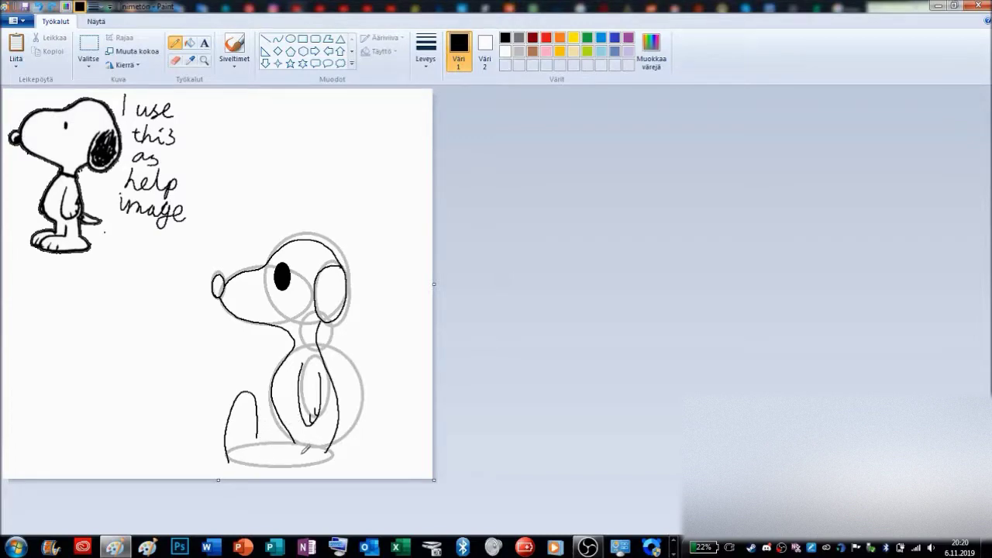
{"action": "key", "text": "ctrl+z"}
{"action": "mouse_move", "coordinate": [298, 439]}
{"action": "left_mouse_down"}
{"action": "mouse_move", "coordinate": [264, 444]}
{"action": "mouse_move", "coordinate": [248, 422]}
{"action": "mouse_move", "coordinate": [238, 428]}
{"action": "mouse_move", "coordinate": [245, 460]}
{"action": "mouse_move", "coordinate": [286, 464]}
{"action": "mouse_move", "coordinate": [400, 422]}
{"action": "mouse_move", "coordinate": [360, 448]}
{"action": "mouse_move", "coordinate": [335, 442]}
{"action": "left_mouse_up"}
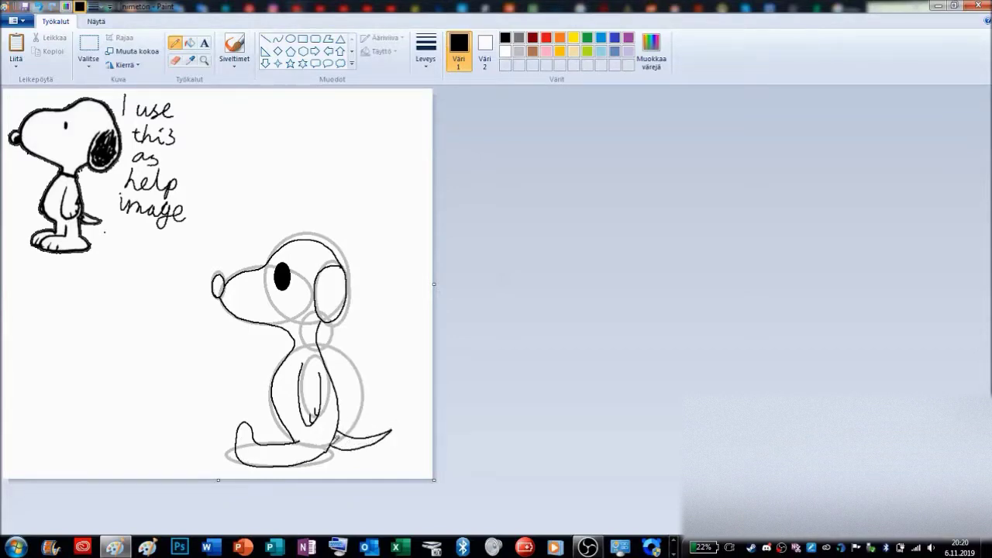
- Undo the long curved tail and draw a shorter pointed one at the lower back of the body
{"action": "key", "text": "ctrl+z"}
{"action": "key", "text": "ctrl+z"}
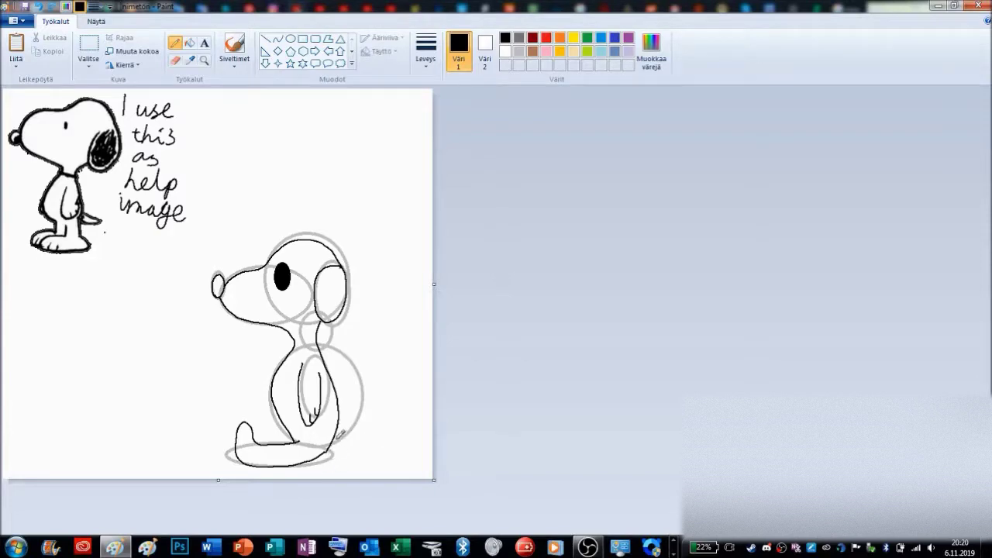
{"action": "mouse_move", "coordinate": [348, 437]}
{"action": "left_mouse_down"}
{"action": "mouse_move", "coordinate": [380, 439]}
{"action": "mouse_move", "coordinate": [328, 456]}
{"action": "left_mouse_up"}
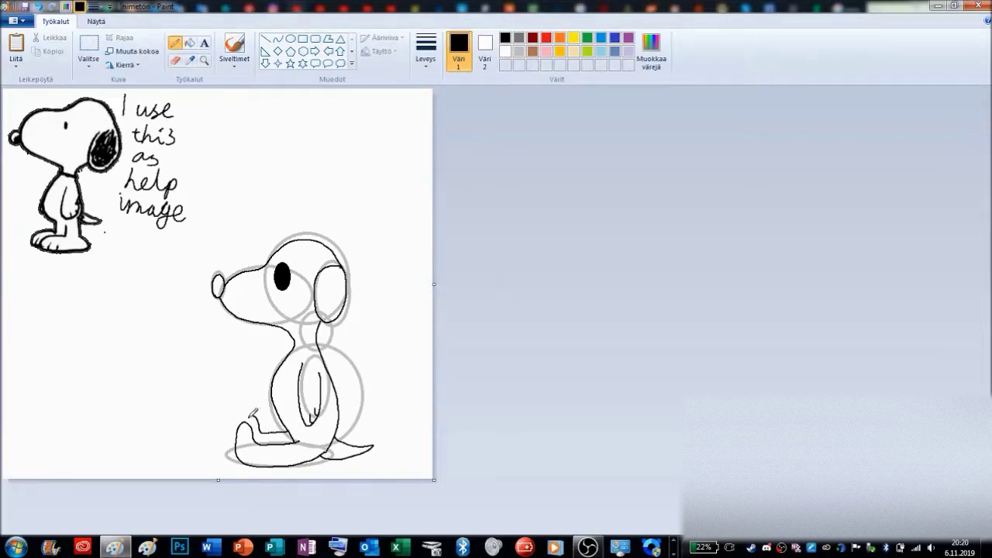
- Redraw the second leg and upturned foot just behind the first one
{"action": "mouse_move", "coordinate": [250, 431]}
{"action": "left_mouse_down"}
{"action": "mouse_move", "coordinate": [259, 418]}
{"action": "mouse_move", "coordinate": [271, 427]}
{"action": "left_mouse_up"}
{"action": "key", "text": "ctrl+z"}
{"action": "mouse_move", "coordinate": [254, 421]}
{"action": "left_mouse_down"}
{"action": "mouse_move", "coordinate": [276, 437]}
{"action": "mouse_move", "coordinate": [292, 433]}
{"action": "left_mouse_up"}
{"action": "left_click", "coordinate": [190, 43]}
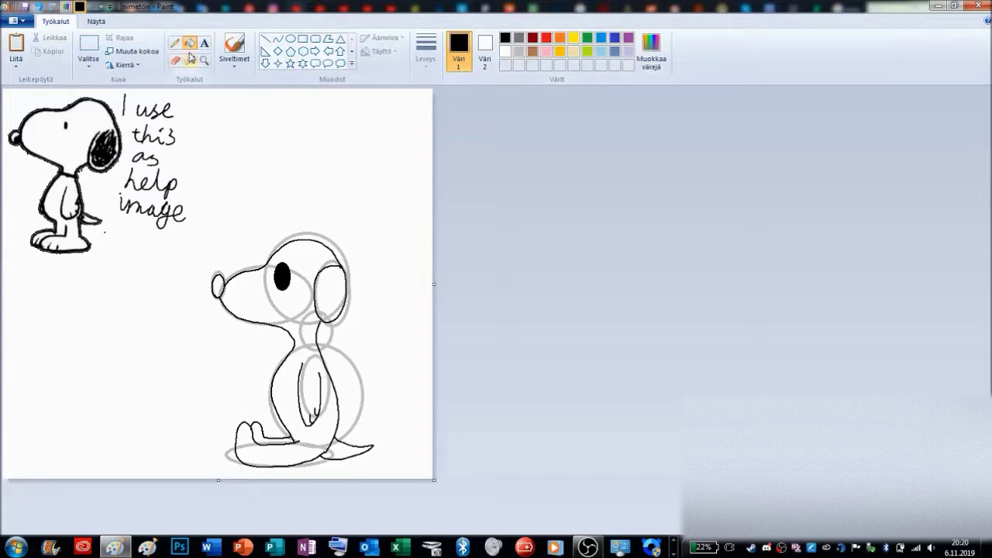
{"action": "left_click", "coordinate": [310, 245]}
{"action": "left_click", "coordinate": [333, 180]}
{"action": "key", "text": "ctrl+z"}
{"action": "key", "text": "ctrl+z"}
- Remove the light grey construction lines around and inside the black outline with light grey and white fills
{"action": "left_click", "coordinate": [518, 51]}
{"action": "left_click", "coordinate": [418, 103]}
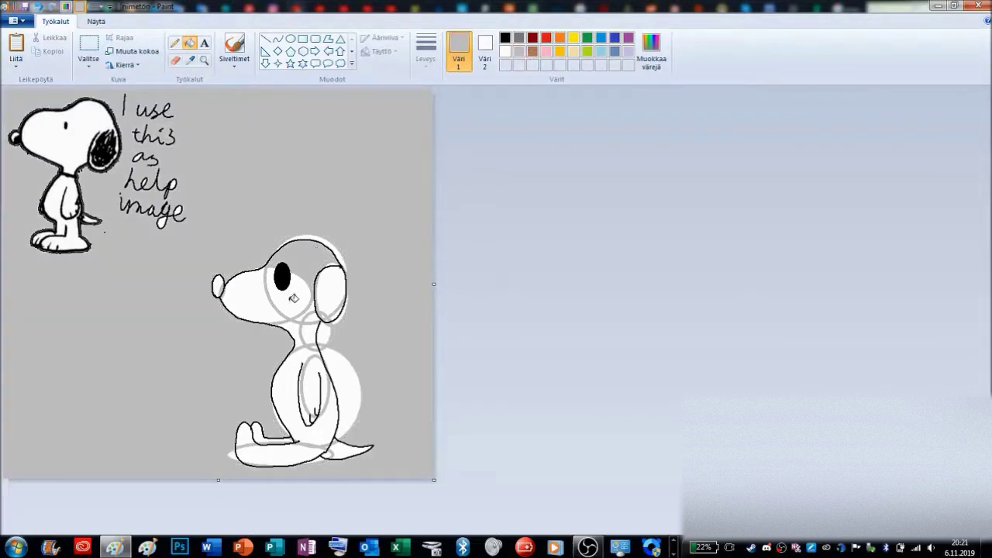
{"action": "left_click", "coordinate": [311, 285]}
{"action": "key", "text": "ctrl+z"}
{"action": "left_click", "coordinate": [328, 284]}
{"action": "key", "text": "ctrl+z"}
{"action": "key", "text": "ctrl+z"}
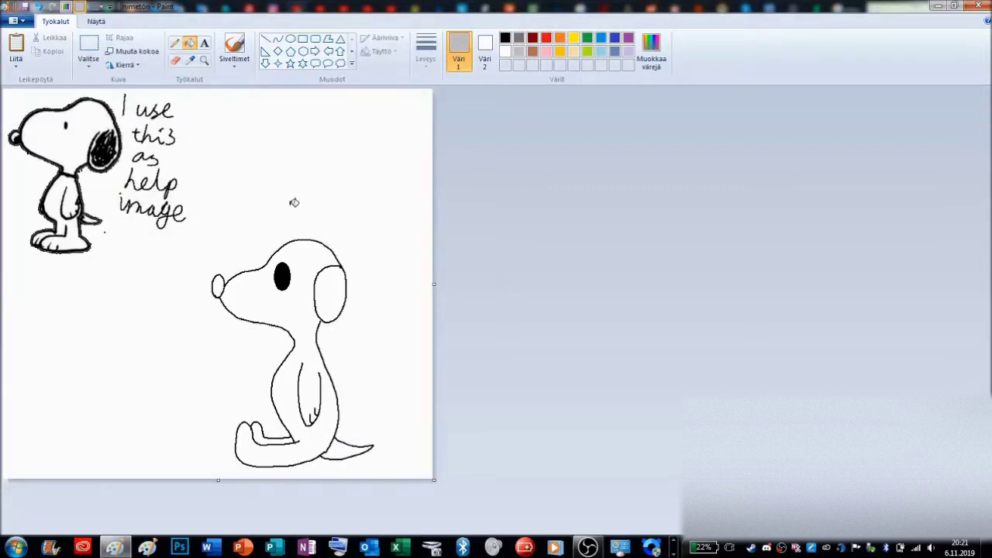
- Fill the dog's ear and nose with black
{"action": "left_click", "coordinate": [505, 38]}
{"action": "left_click", "coordinate": [332, 296]}
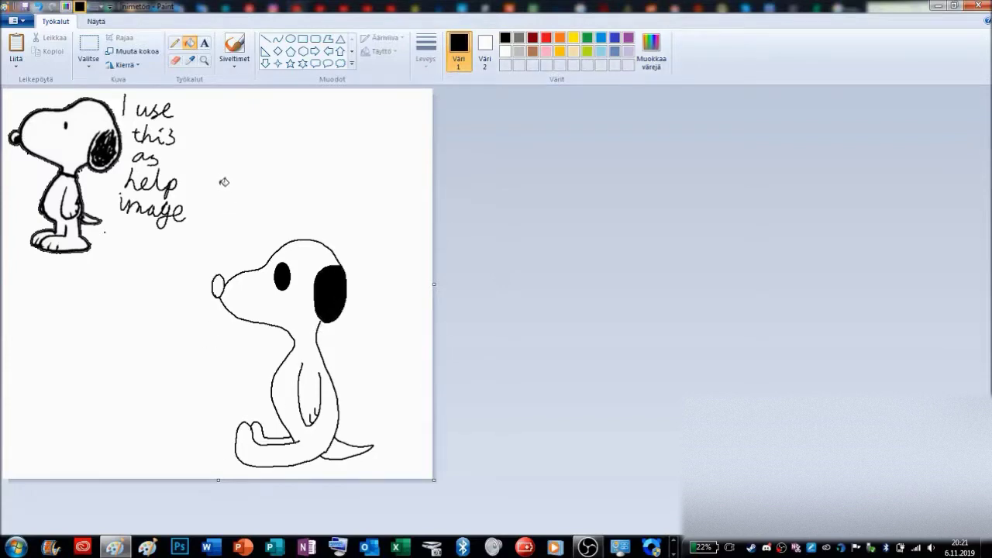
{"action": "left_click", "coordinate": [218, 289]}
- Erase the large eye and replace it with a smaller upright oval filled with black
{"action": "left_click", "coordinate": [175, 59]}
{"action": "left_click_drag", "start_coordinate": [280, 274], "coordinate": [283, 280]}
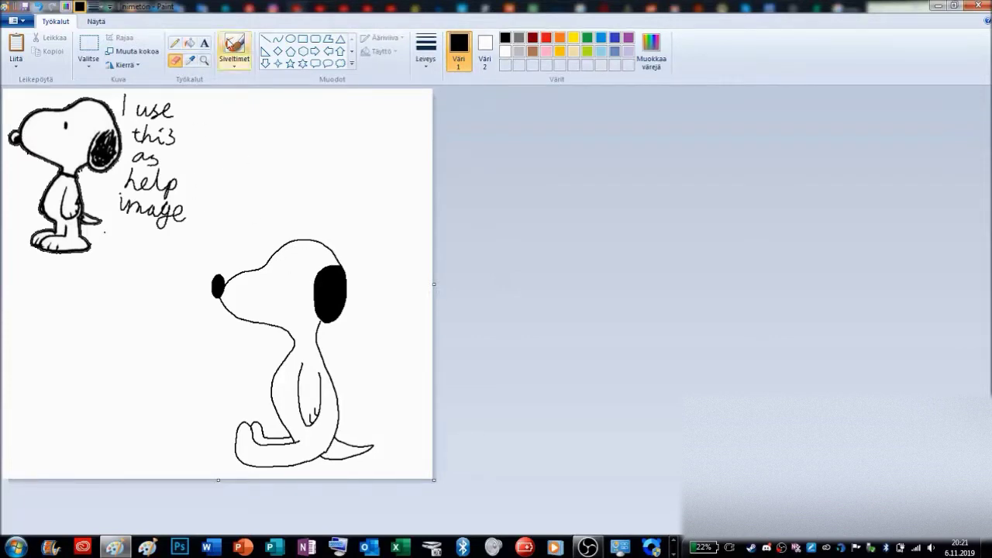
{"action": "left_click", "coordinate": [290, 38]}
{"action": "left_click_drag", "start_coordinate": [278, 277], "coordinate": [286, 257]}
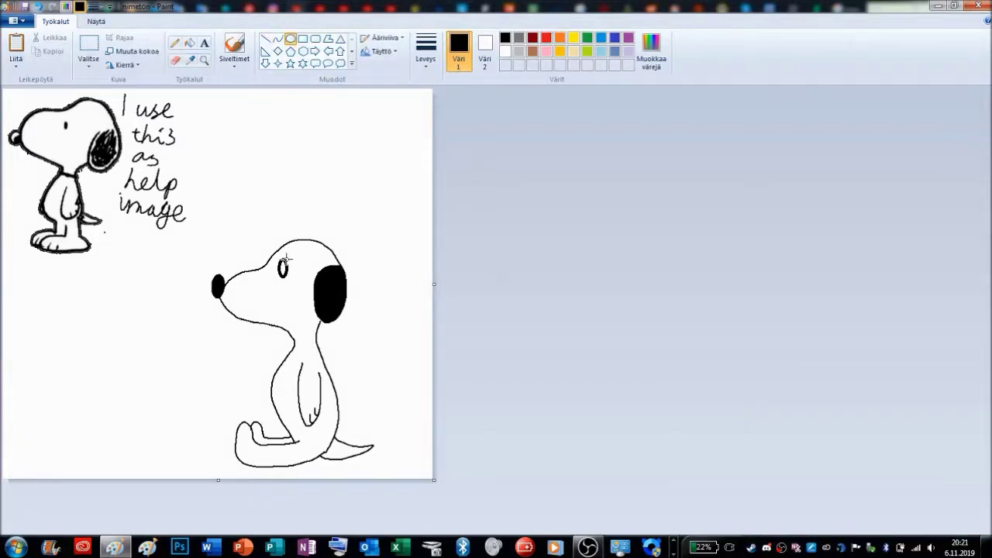
{"action": "left_click", "coordinate": [326, 172]}
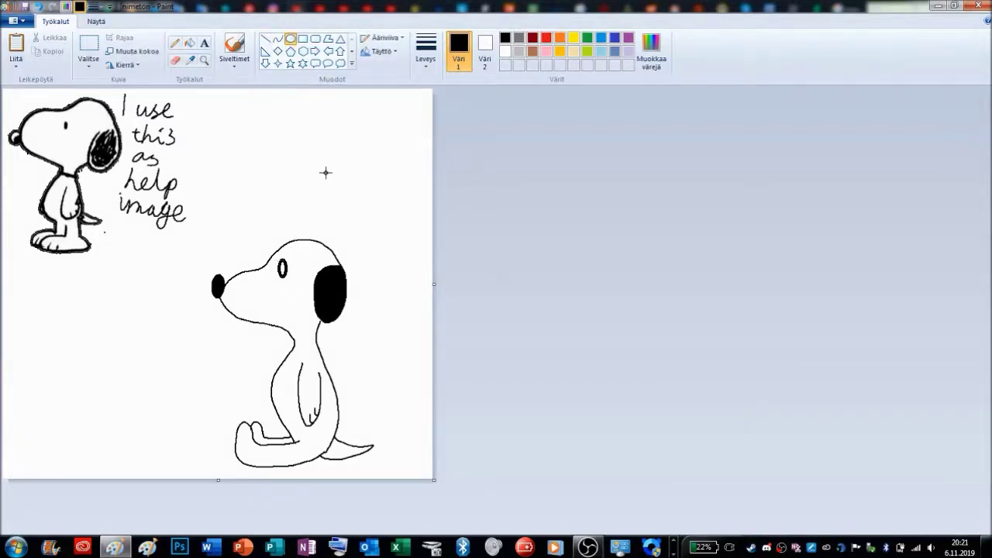
{"action": "left_click", "coordinate": [189, 42]}
{"action": "left_click", "coordinate": [283, 268]}
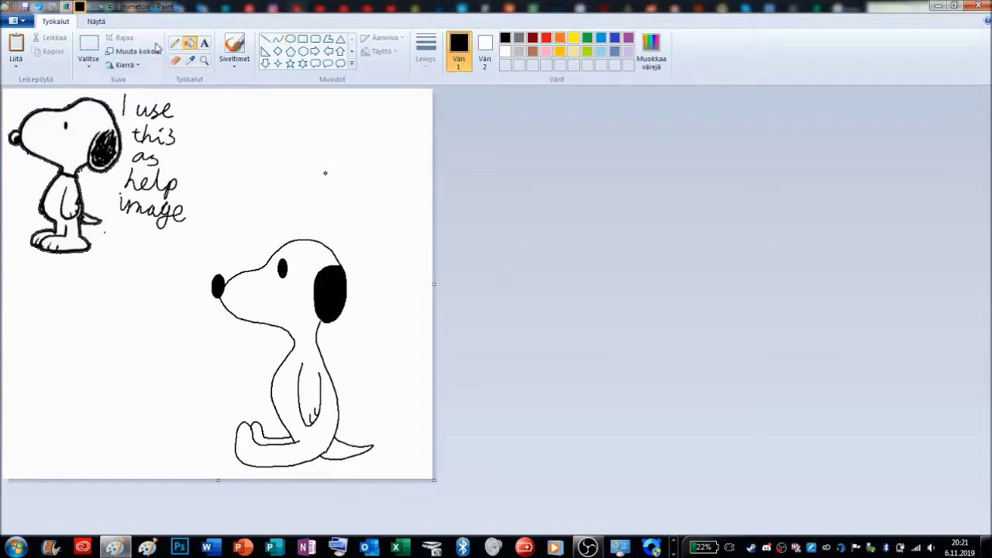
- Select the dog's black eye and move it slightly down toward the snout
{"action": "left_click", "coordinate": [93, 46]}
{"action": "left_click_drag", "start_coordinate": [273, 282], "coordinate": [294, 257]}
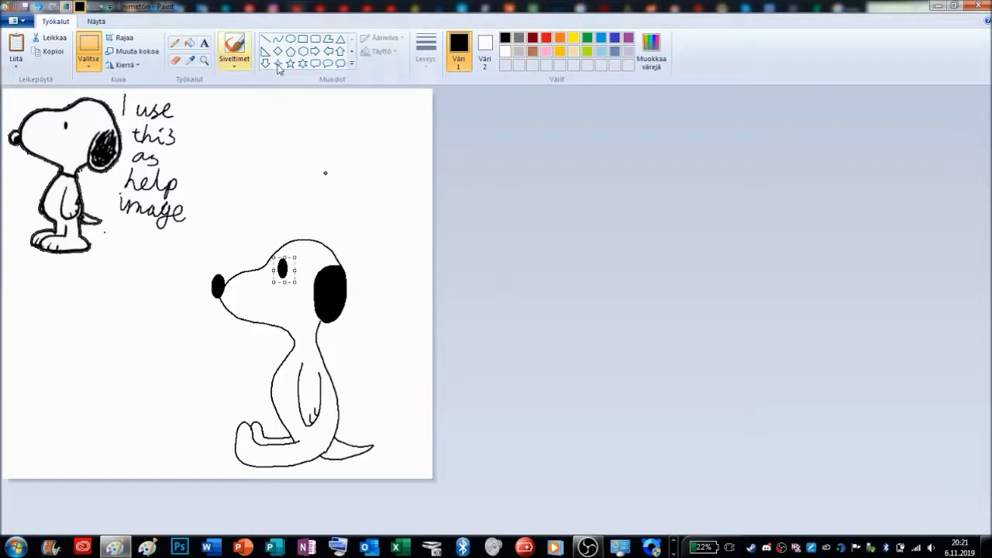
{"action": "left_click", "coordinate": [260, 261]}
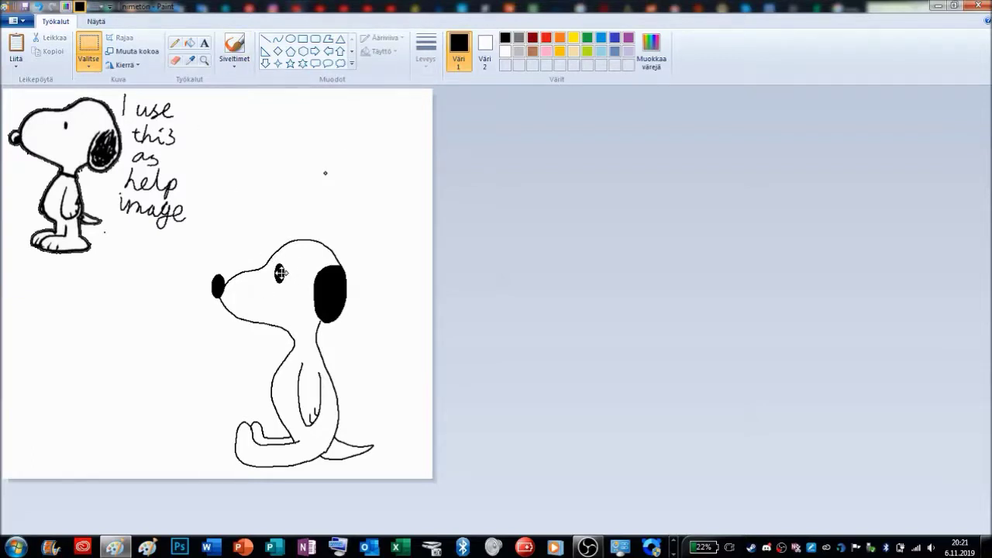
{"action": "left_click_drag", "start_coordinate": [276, 264], "coordinate": [293, 287]}
{"action": "left_click", "coordinate": [345, 151]}
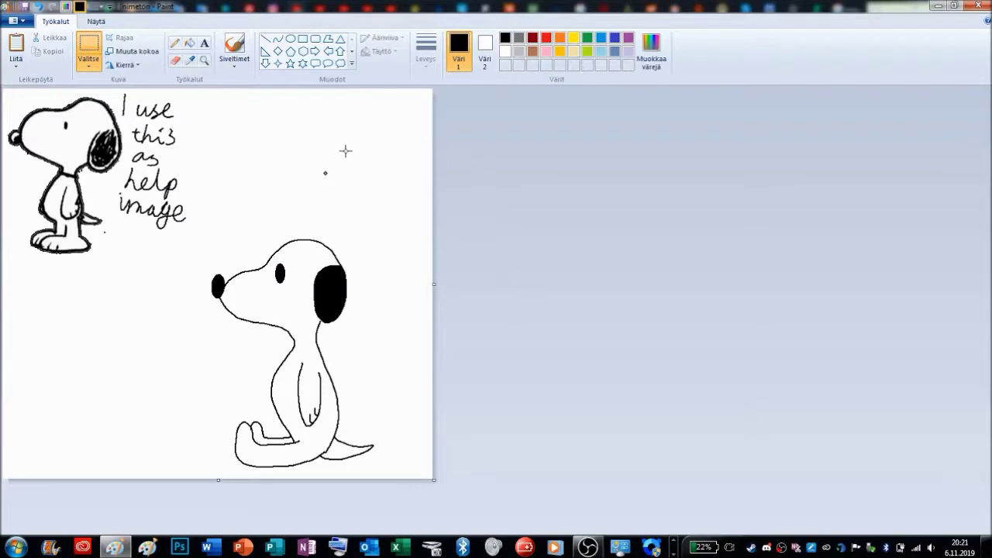
- Erase the stray dot above the dog's head and draw short toe lines on both upturned feet
{"action": "left_click", "coordinate": [175, 61]}
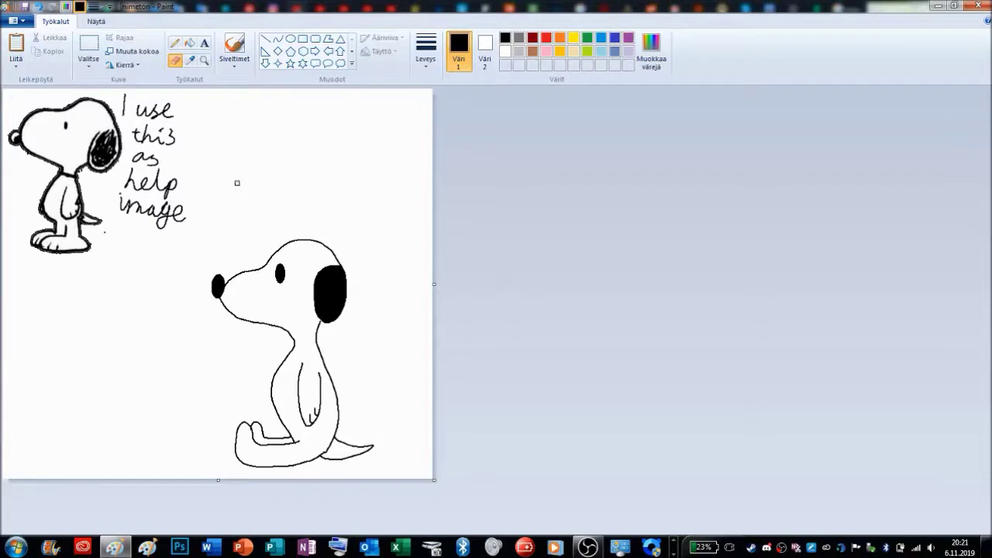
{"action": "left_click", "coordinate": [176, 43]}
- Delete the reference image, its handwritten note and the leftover fragments from the canvas
{"action": "left_click", "coordinate": [88, 47]}
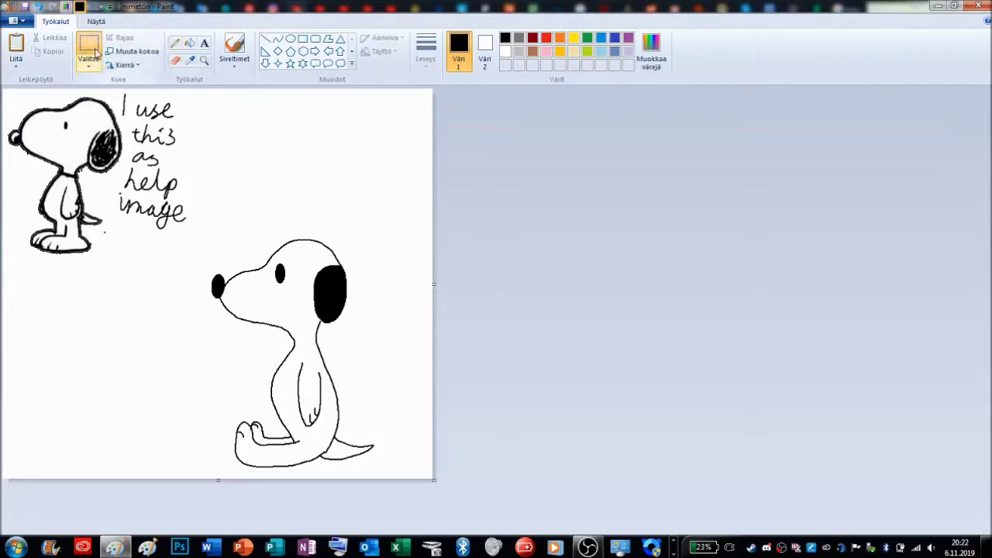
{"action": "mouse_move", "coordinate": [202, 252]}
{"action": "left_mouse_down"}
{"action": "mouse_move", "coordinate": [28, 224]}
{"action": "mouse_move", "coordinate": [35, 87]}
{"action": "left_mouse_up"}
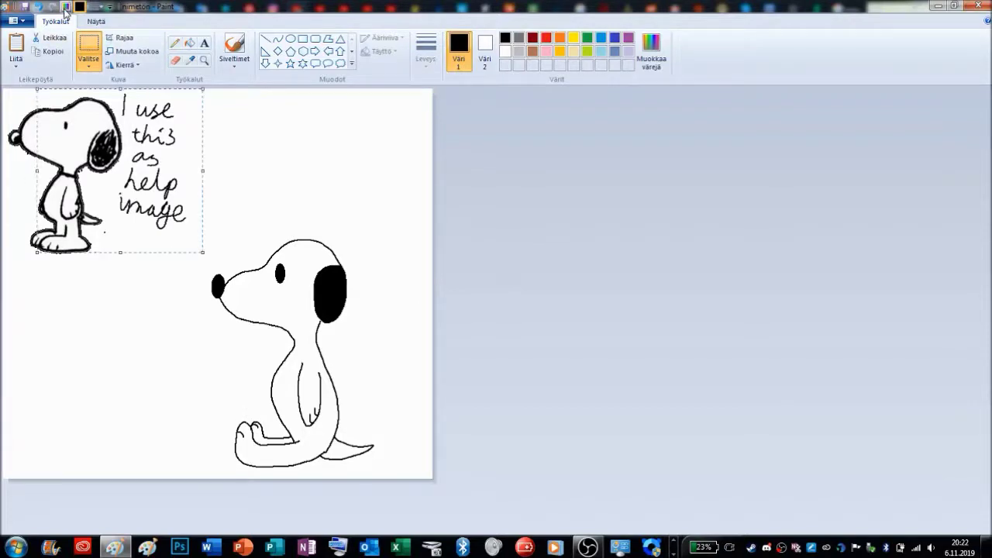
{"action": "key", "text": "Delete"}
{"action": "left_click_drag", "start_coordinate": [145, 284], "coordinate": [2, 88]}
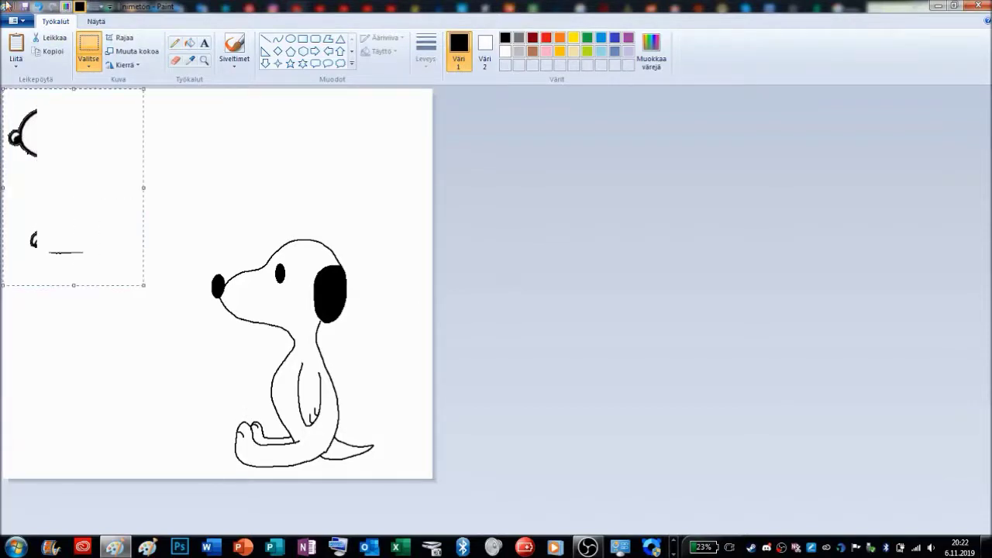
{"action": "key", "text": "Delete"}
- Move the whole dog drawing to the canvas's upper-left corner and shrink the canvas to fit closely around it
{"action": "left_click", "coordinate": [89, 65]}
{"action": "left_click", "coordinate": [73, 132]}
{"action": "mouse_move", "coordinate": [328, 293]}
{"action": "left_mouse_down"}
{"action": "mouse_move", "coordinate": [197, 206]}
{"action": "mouse_move", "coordinate": [157, 164]}
{"action": "left_mouse_up"}
{"action": "left_click", "coordinate": [581, 238]}
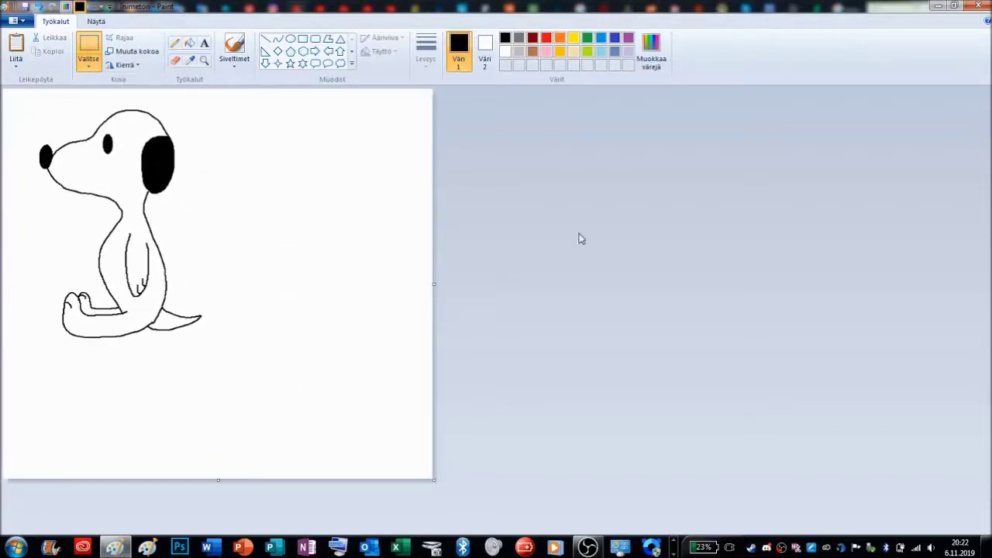
{"action": "mouse_move", "coordinate": [434, 479]}
{"action": "left_mouse_down"}
{"action": "mouse_move", "coordinate": [261, 392]}
{"action": "mouse_move", "coordinate": [267, 364]}
{"action": "left_mouse_up"}
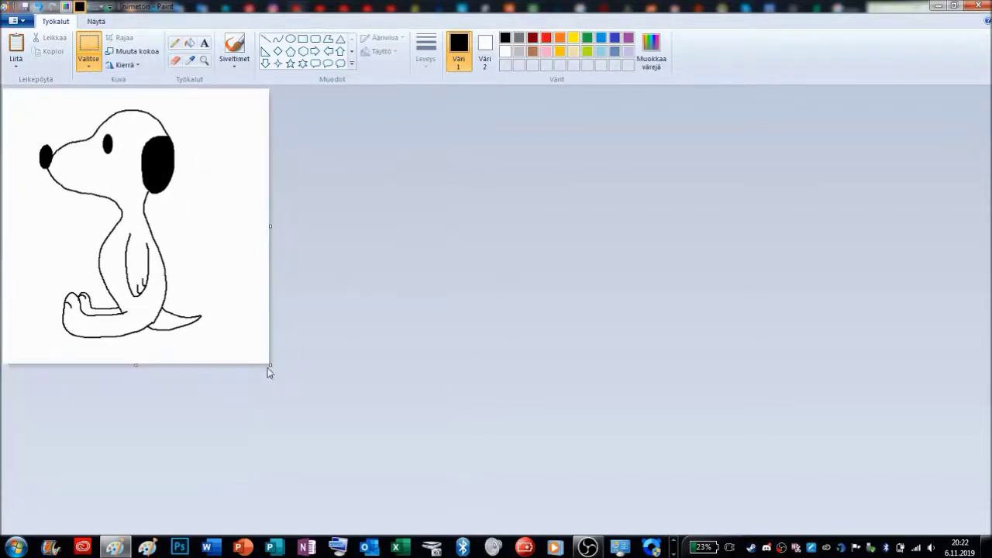
- Handwrite "Snoopy", "By" and the artist's name in black beside the dog with the Pencil, and save the picture
{"action": "left_click", "coordinate": [175, 43]}
{"action": "mouse_move", "coordinate": [179, 118]}
{"action": "left_mouse_down"}
{"action": "mouse_move", "coordinate": [186, 102]}
{"action": "mouse_move", "coordinate": [178, 118]}
{"action": "mouse_move", "coordinate": [233, 124]}
{"action": "mouse_move", "coordinate": [240, 148]}
{"action": "left_mouse_up"}
{"action": "mouse_move", "coordinate": [187, 170]}
{"action": "left_mouse_down"}
{"action": "mouse_move", "coordinate": [215, 184]}
{"action": "mouse_move", "coordinate": [178, 224]}
{"action": "mouse_move", "coordinate": [204, 222]}
{"action": "mouse_move", "coordinate": [237, 241]}
{"action": "mouse_move", "coordinate": [236, 230]}
{"action": "mouse_move", "coordinate": [262, 240]}
{"action": "left_mouse_up"}
{"action": "left_click", "coordinate": [230, 225]}
{"action": "left_click", "coordinate": [236, 223]}
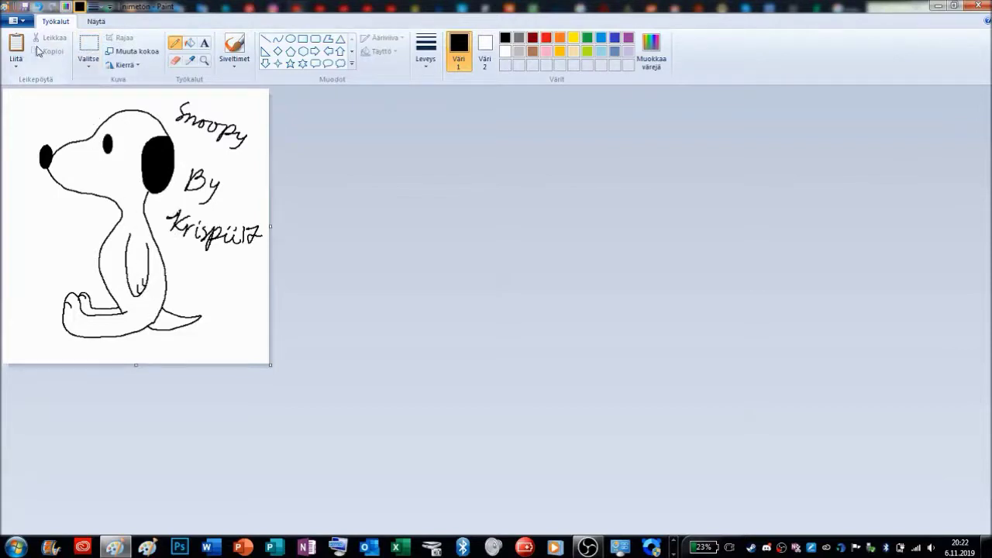
{"action": "left_click", "coordinate": [25, 7]}
{"action": "left_click", "coordinate": [587, 547]}
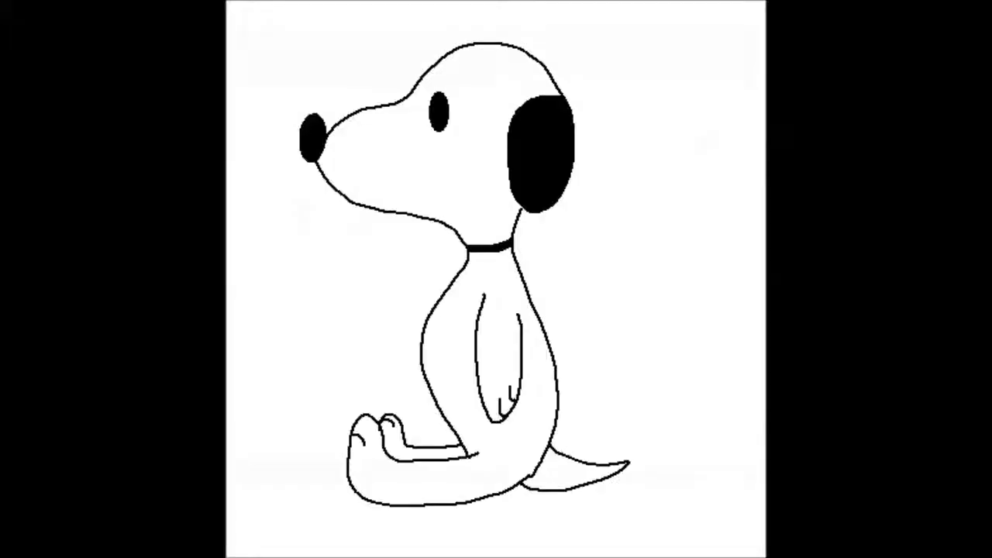